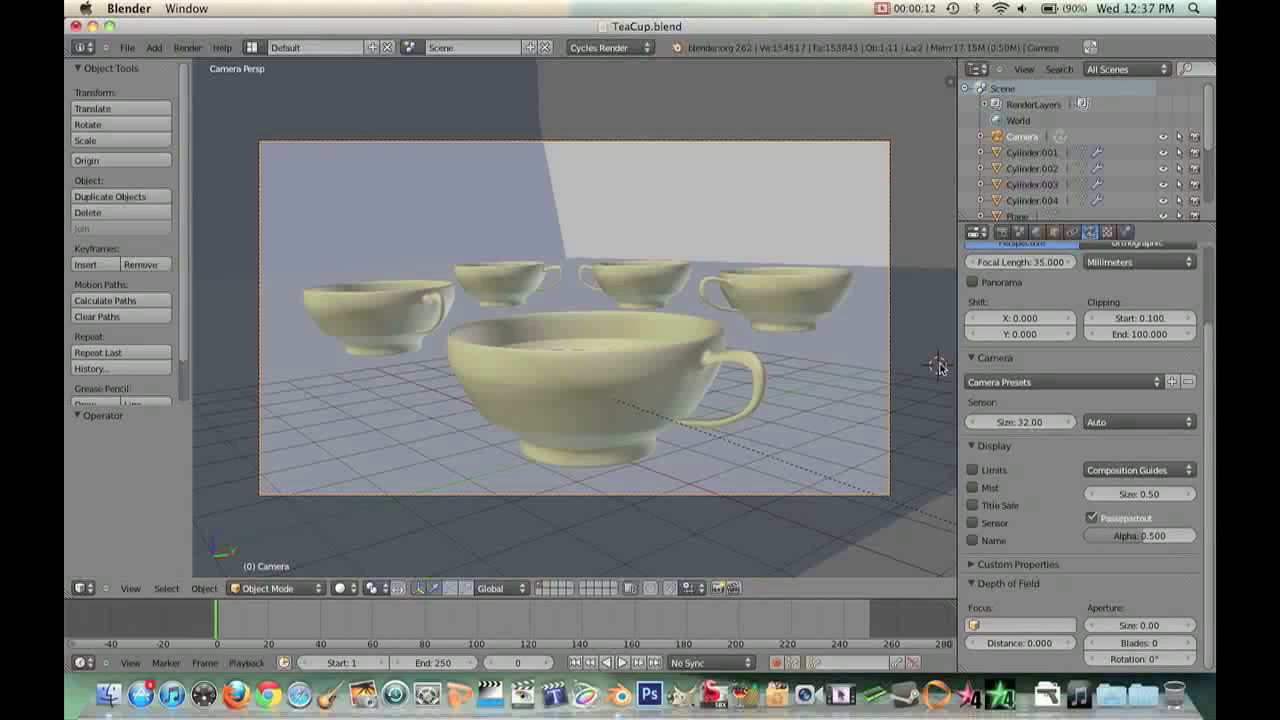
Step: Show and dismiss the splash screen with the program version, and select Cycles Render as the render engine
{"action": "left_click", "coordinate": [677, 48]}
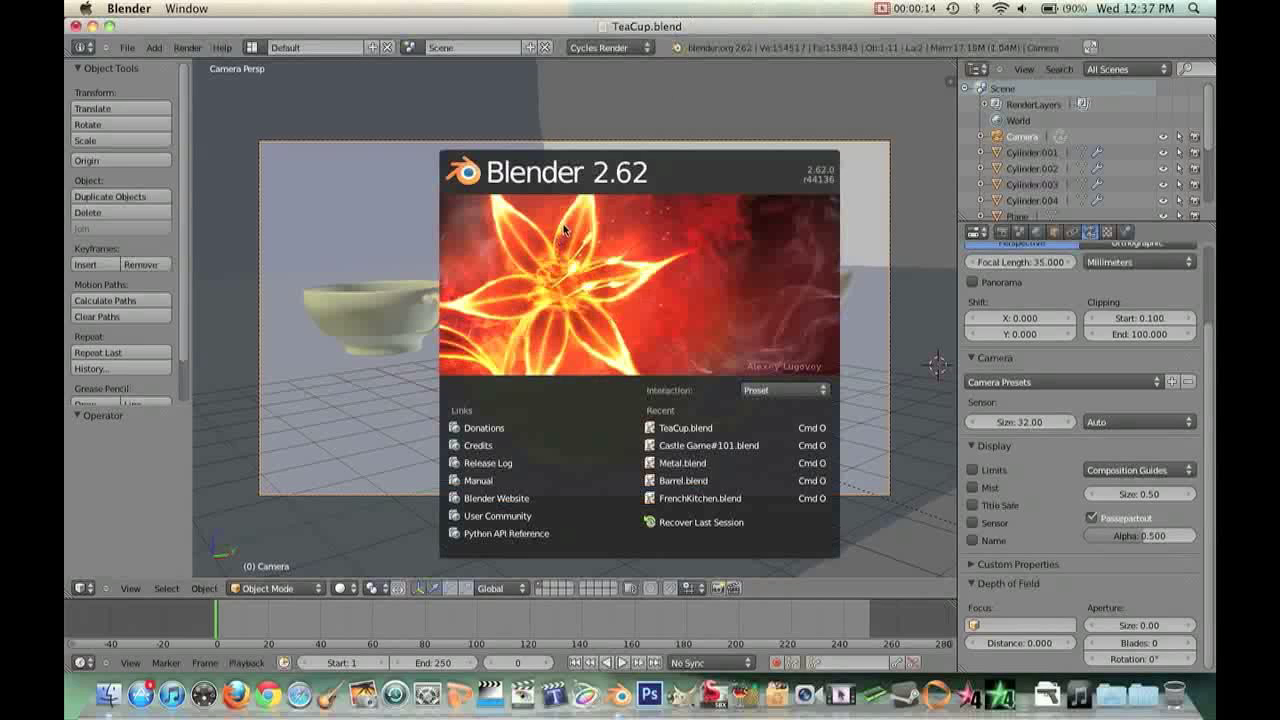
{"action": "left_click", "coordinate": [715, 96]}
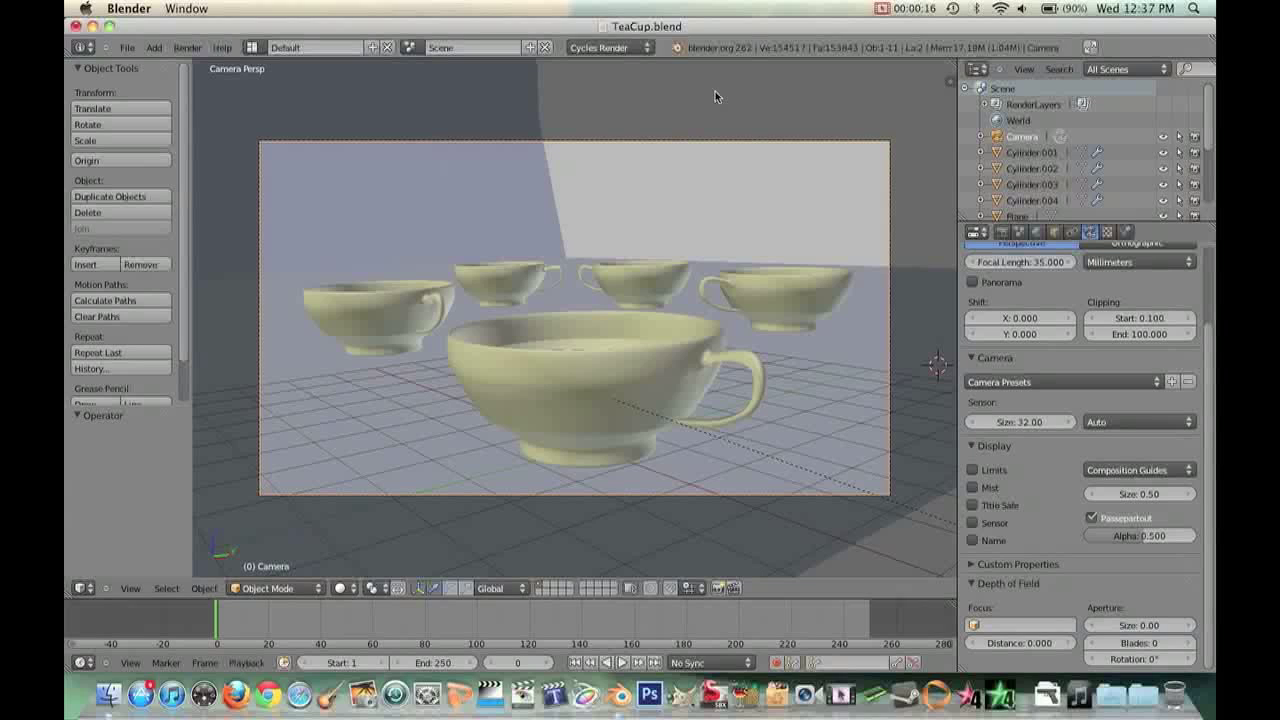
{"action": "left_click", "coordinate": [646, 52]}
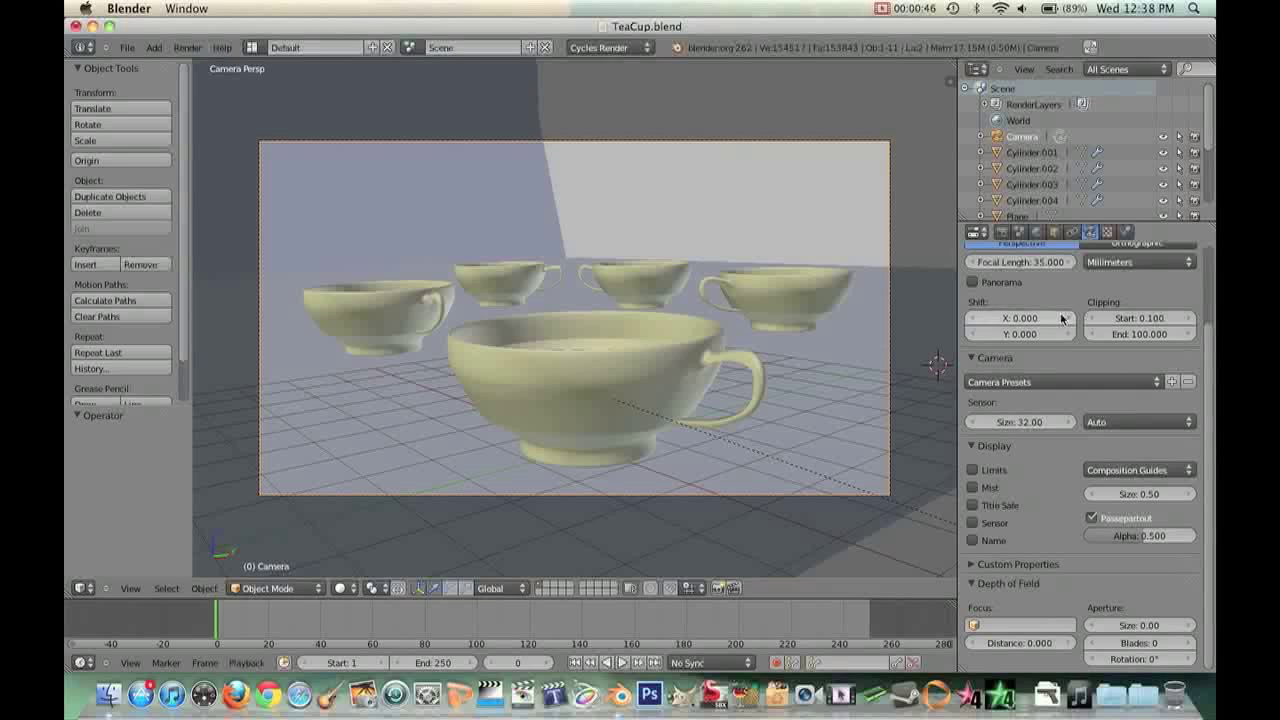
{"action": "left_click", "coordinate": [636, 51]}
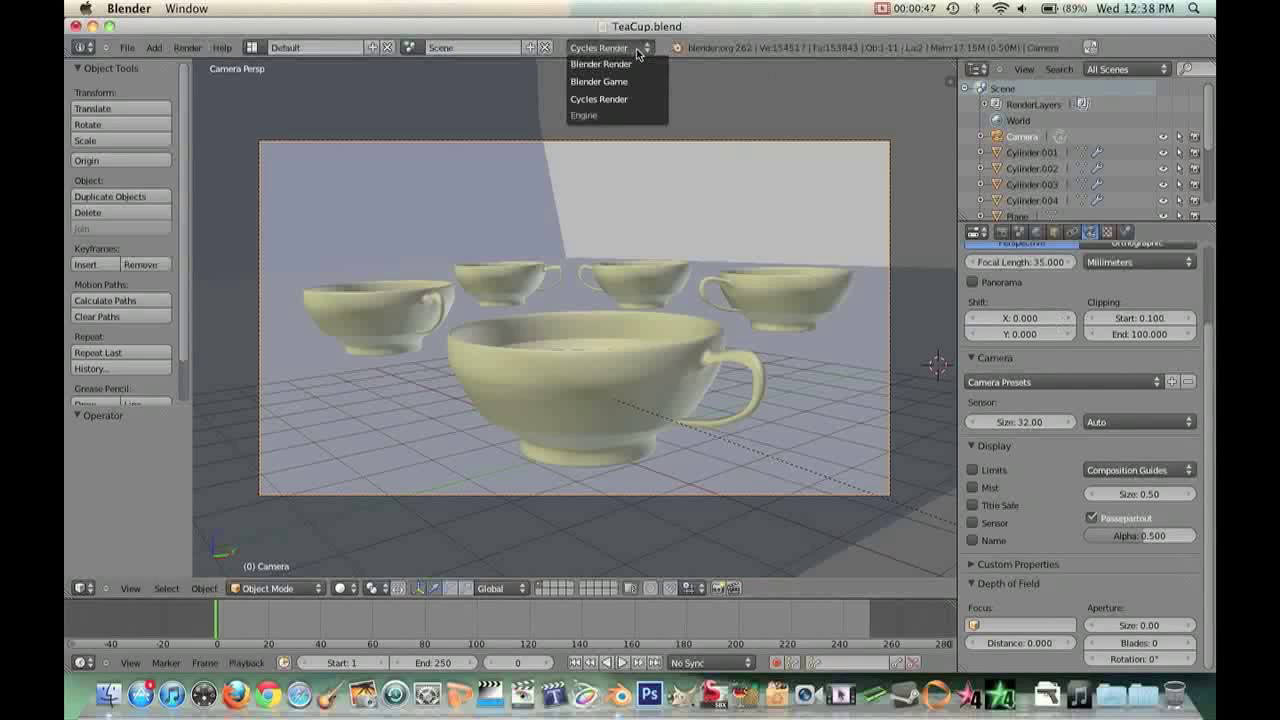
{"action": "left_click", "coordinate": [622, 101]}
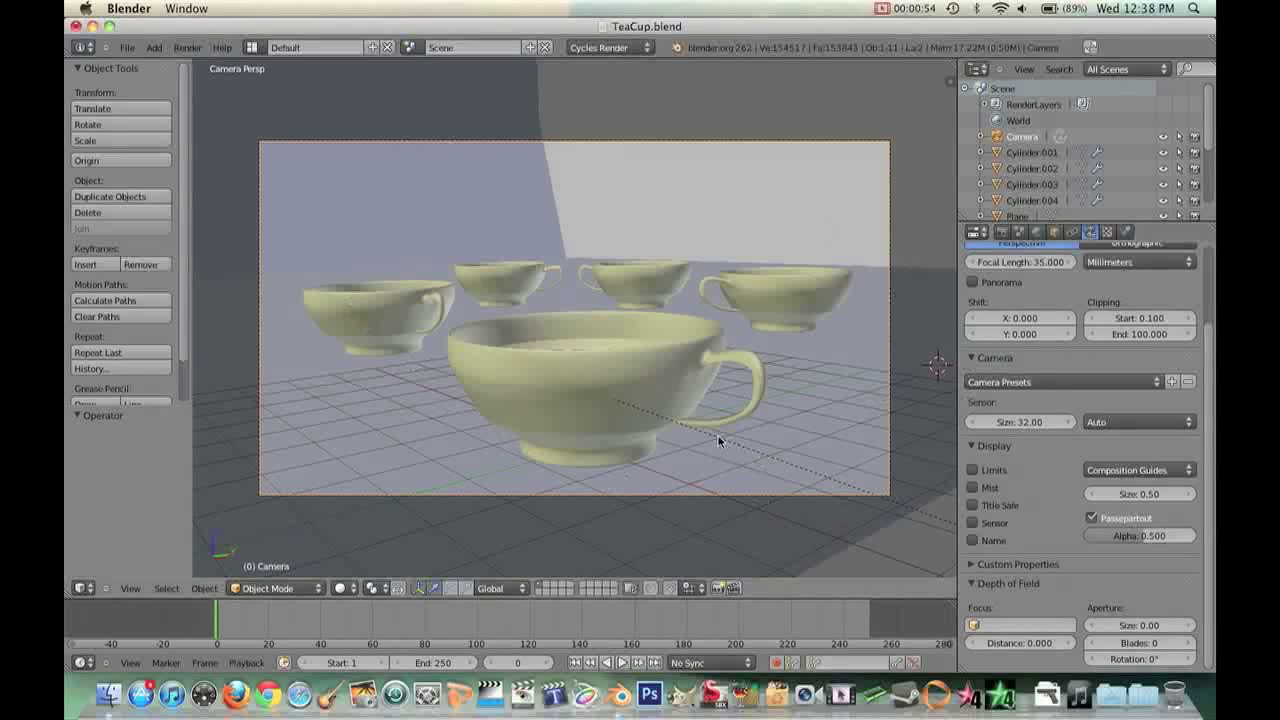
Step: Compare the front teacup's data properties with the camera's, and bring up the camera's depth of field settings
{"action": "right_click", "coordinate": [590, 368]}
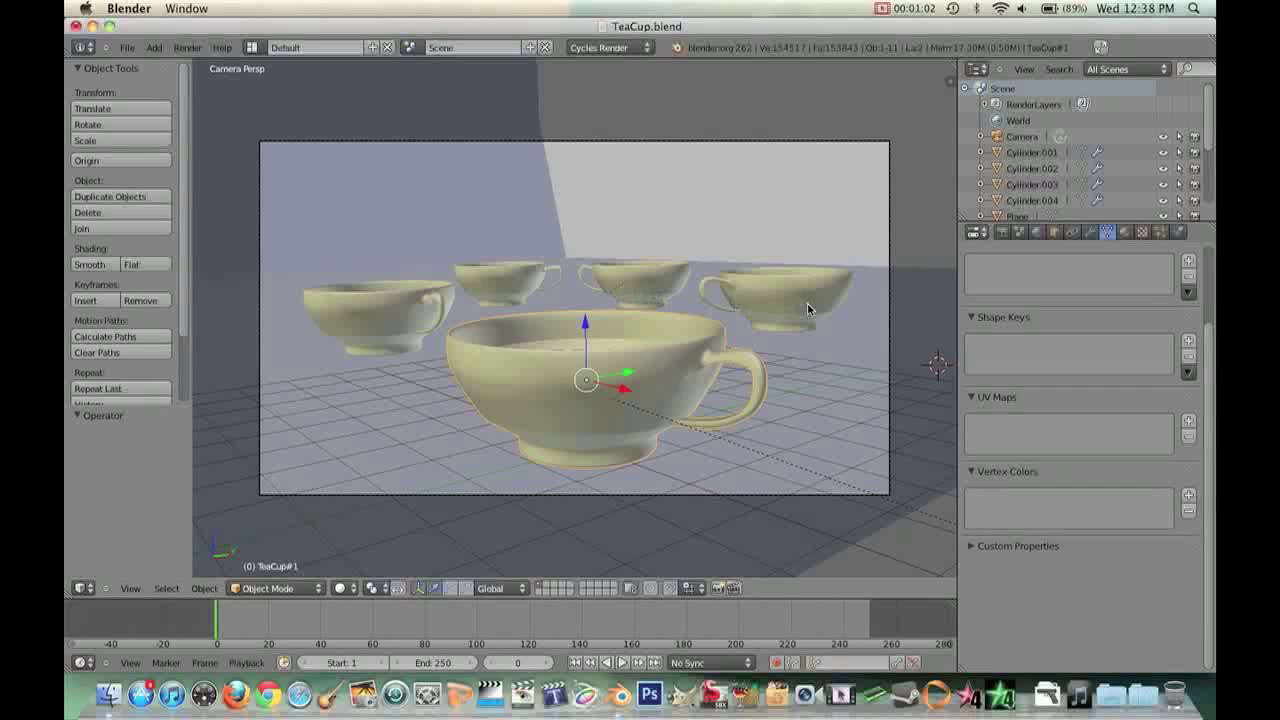
{"action": "scroll", "coordinate": [1128, 375], "scroll_direction": "up", "scroll_amount": 3}
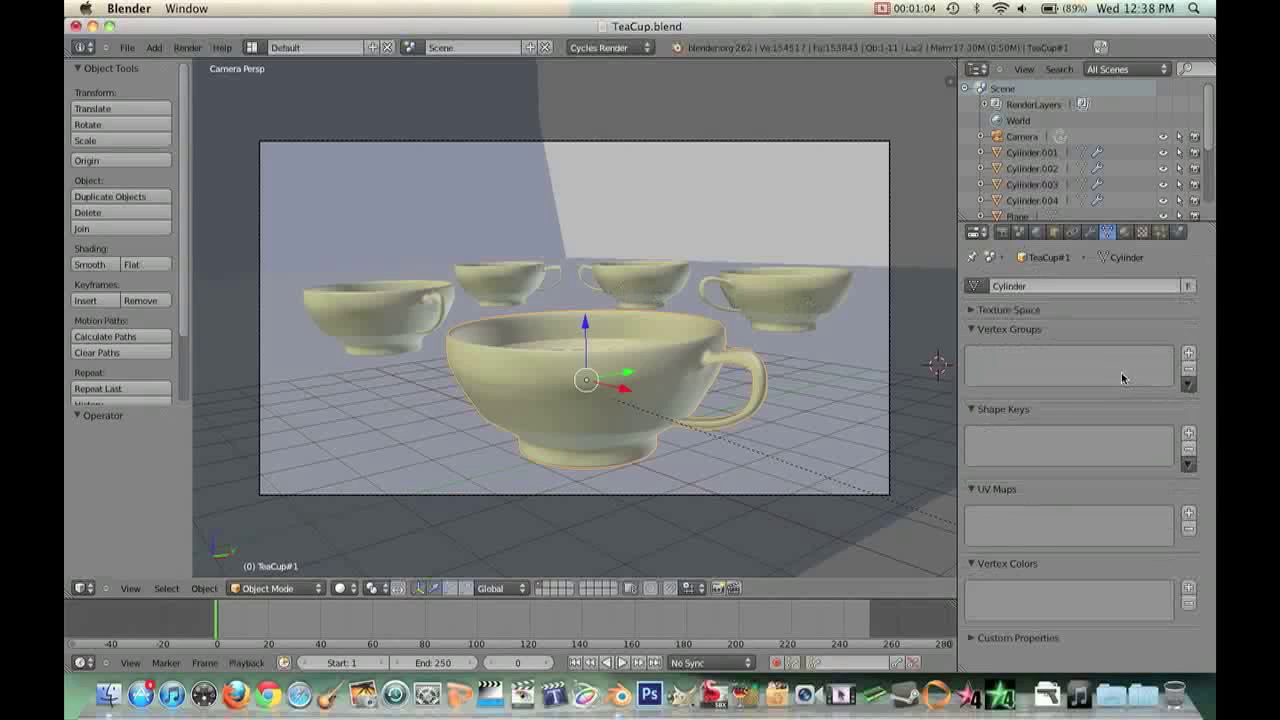
{"action": "right_click", "coordinate": [743, 495]}
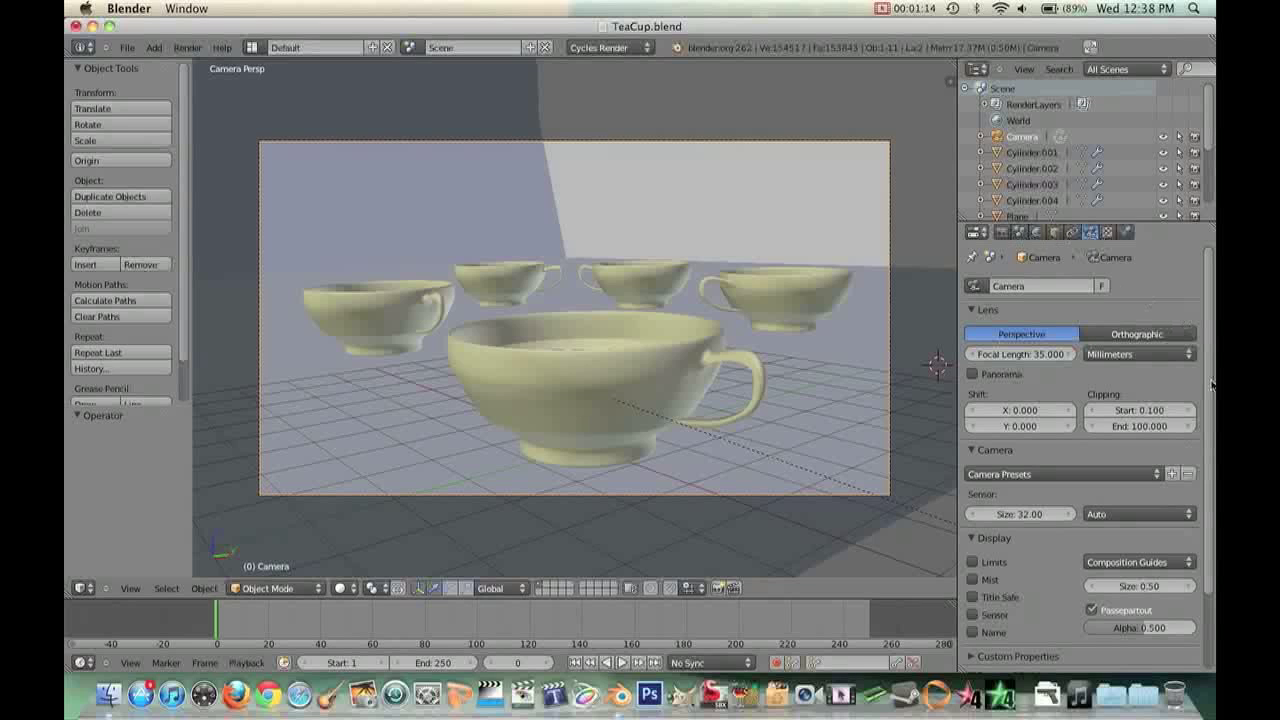
{"action": "scroll", "coordinate": [1199, 394], "scroll_direction": "down", "scroll_amount": 2}
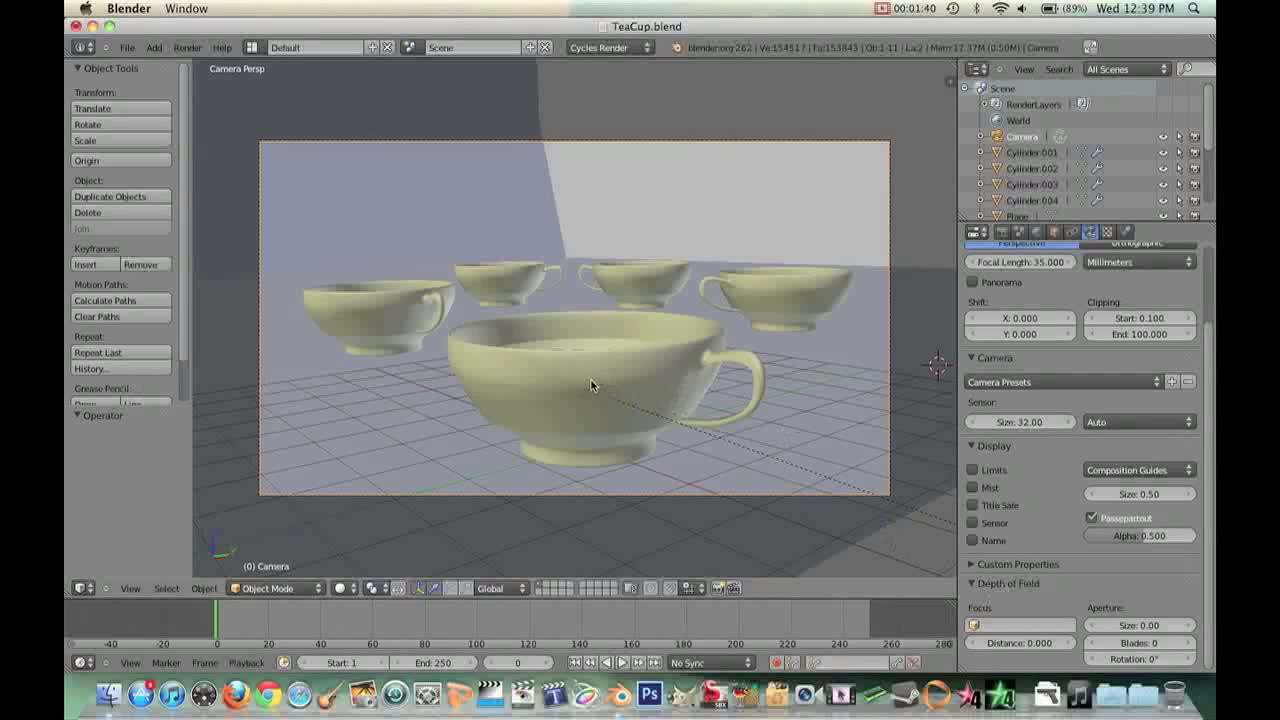
Step: Select the front teacup and look up its object name in the scene list and its object properties
{"action": "right_click", "coordinate": [566, 365]}
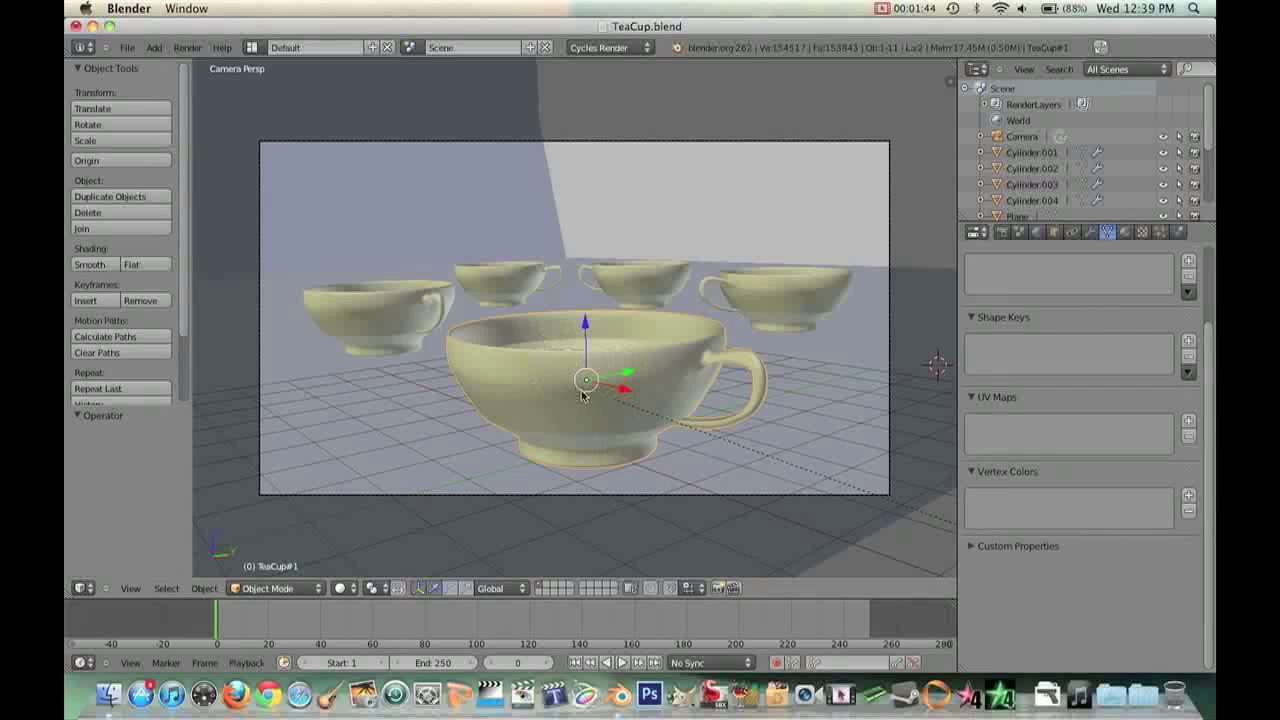
{"action": "scroll", "coordinate": [1114, 178], "scroll_direction": "down", "scroll_amount": 4}
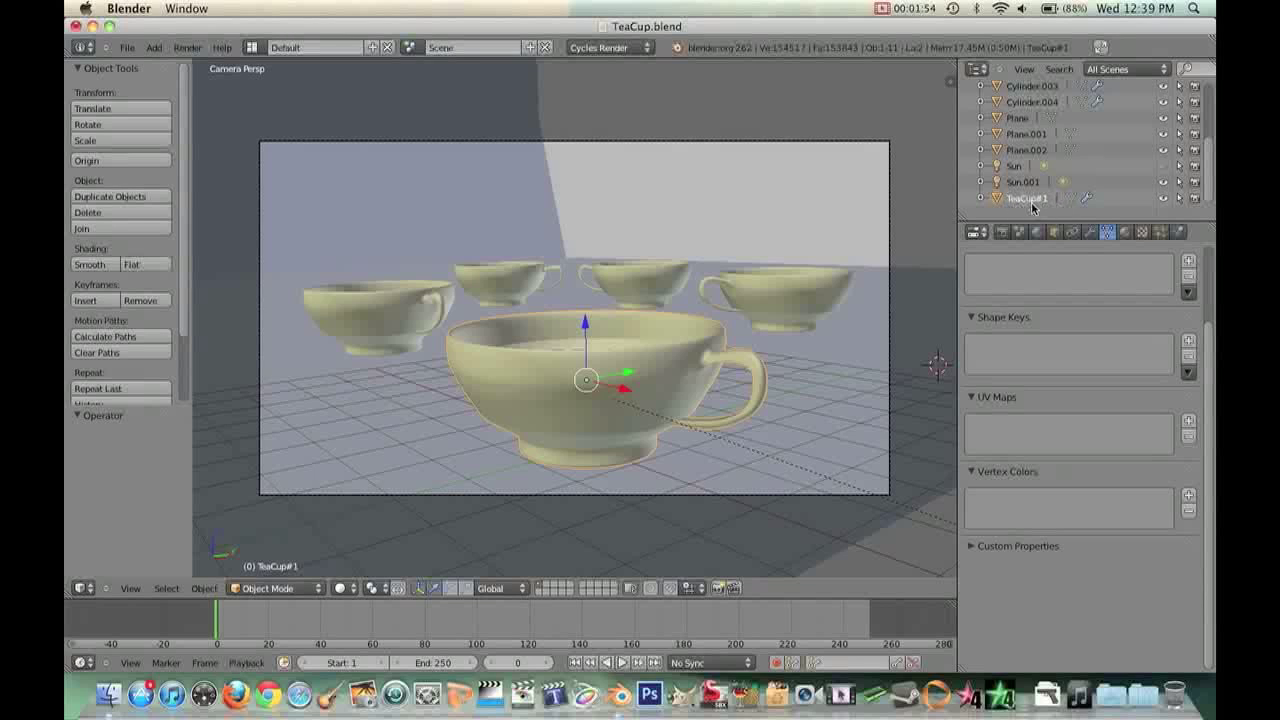
{"action": "left_click", "coordinate": [1055, 232]}
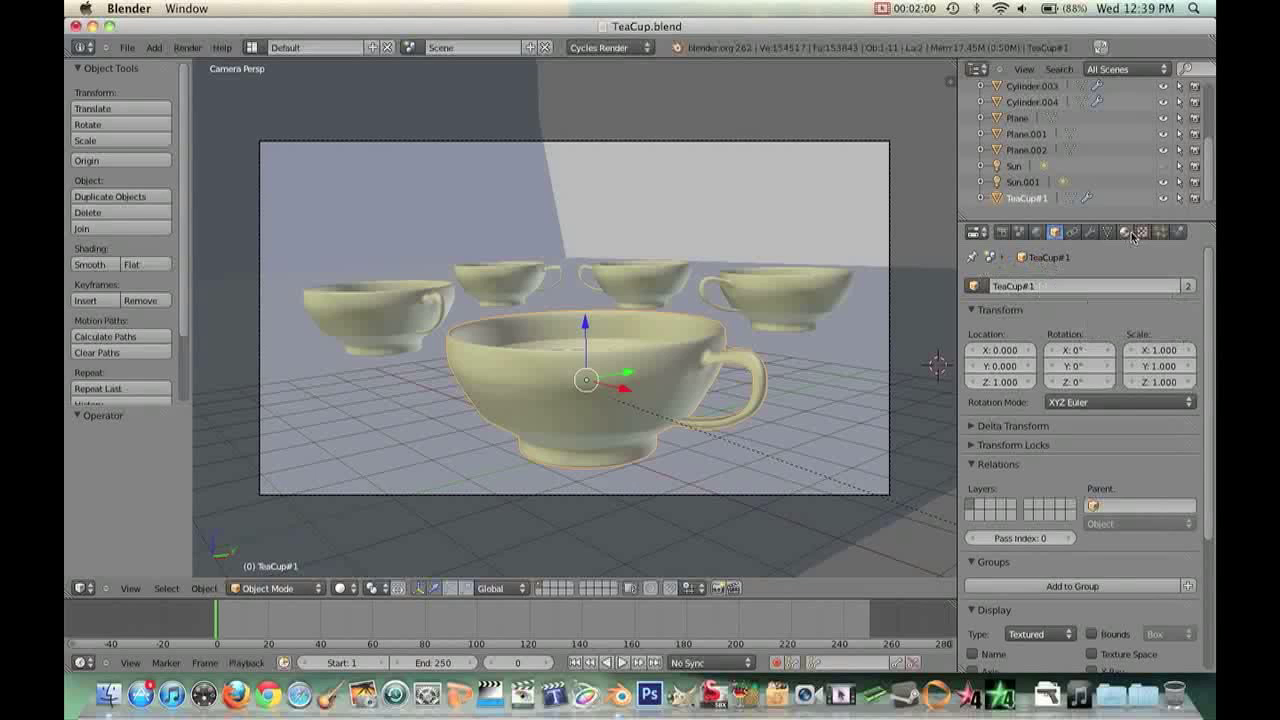
Step: Set the camera's depth of field focus object to TeaCup#1
{"action": "right_click", "coordinate": [887, 348]}
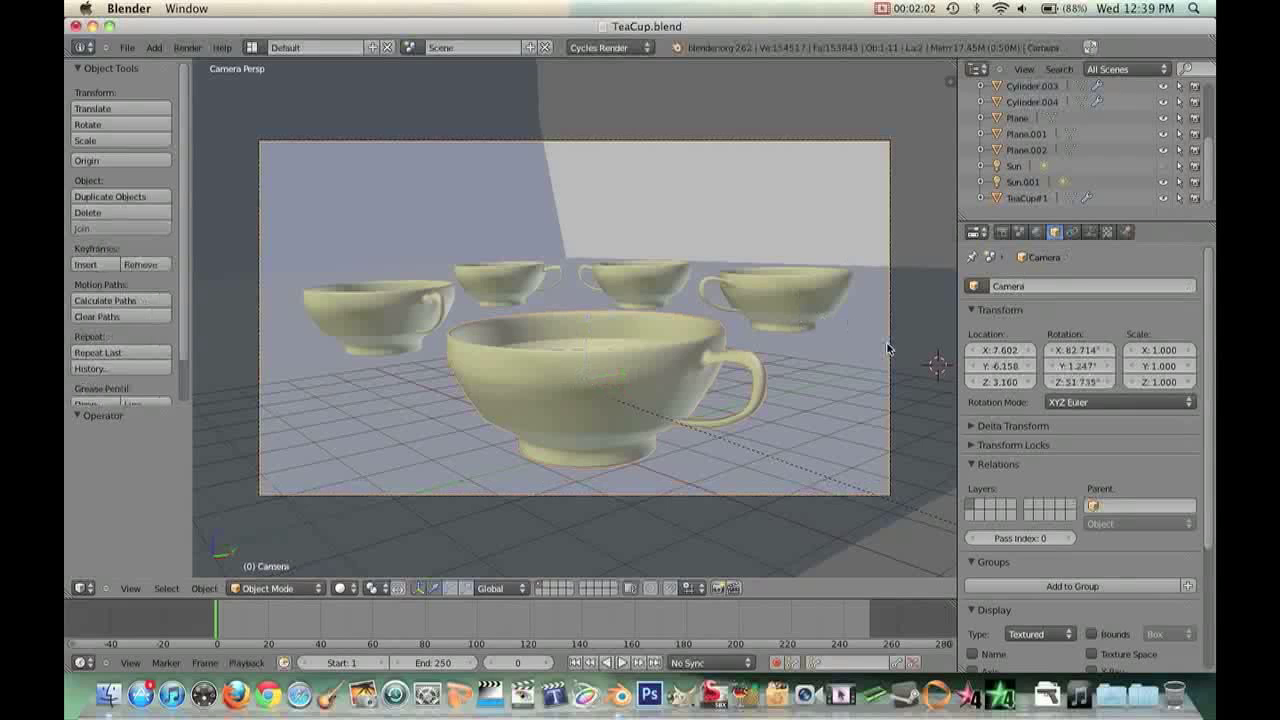
{"action": "left_click", "coordinate": [1091, 231]}
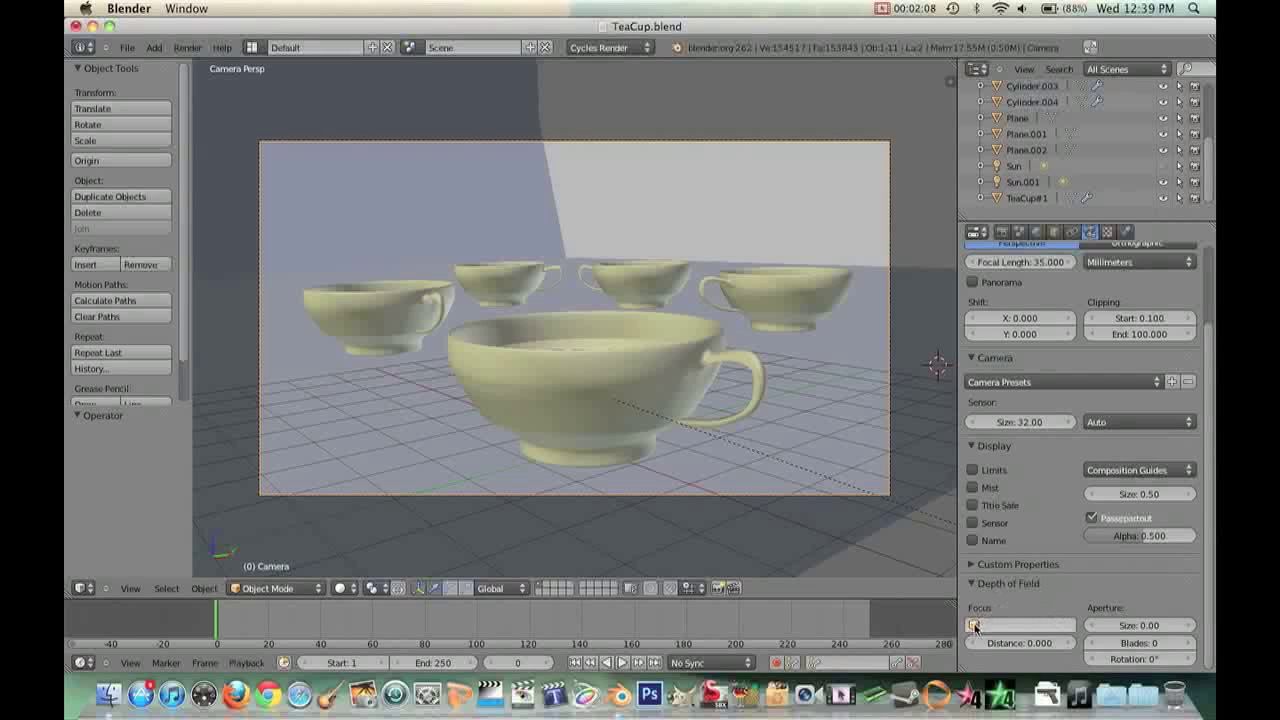
{"action": "left_click", "coordinate": [1010, 625]}
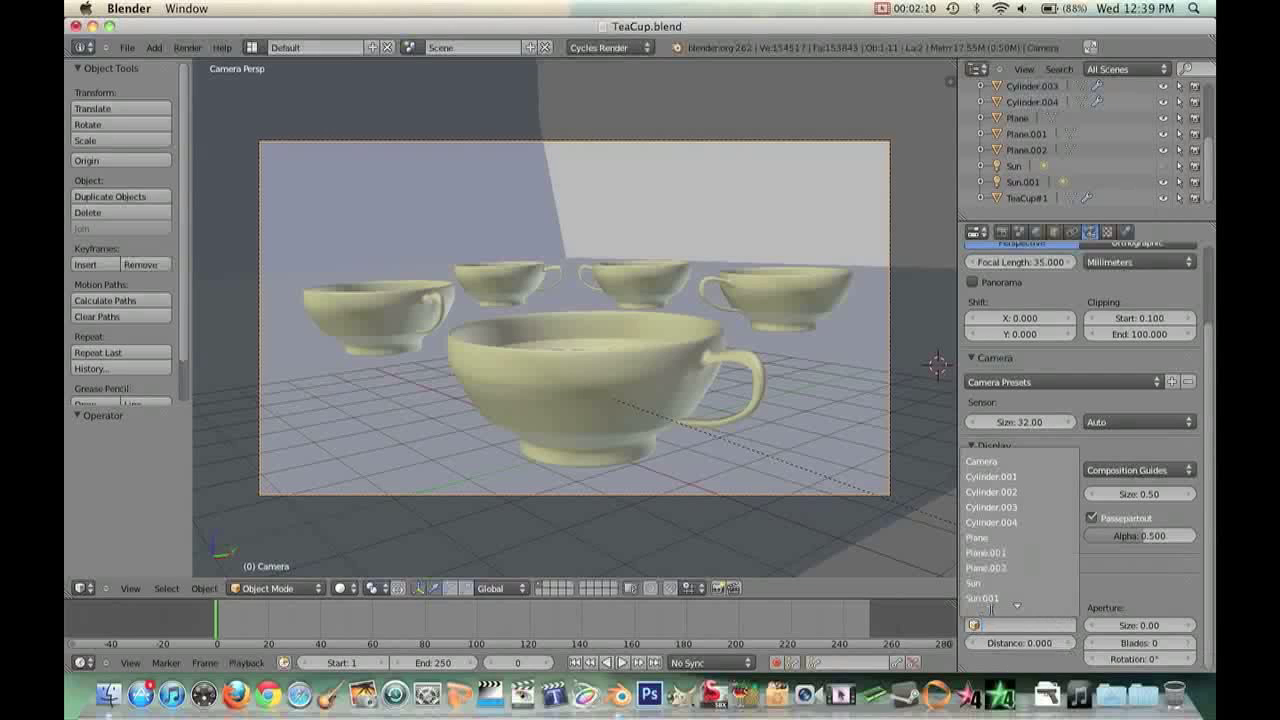
{"action": "scroll", "coordinate": [1010, 600], "scroll_direction": "down", "scroll_amount": 1}
{"action": "scroll", "coordinate": [1010, 606], "scroll_direction": "up", "scroll_amount": 9}
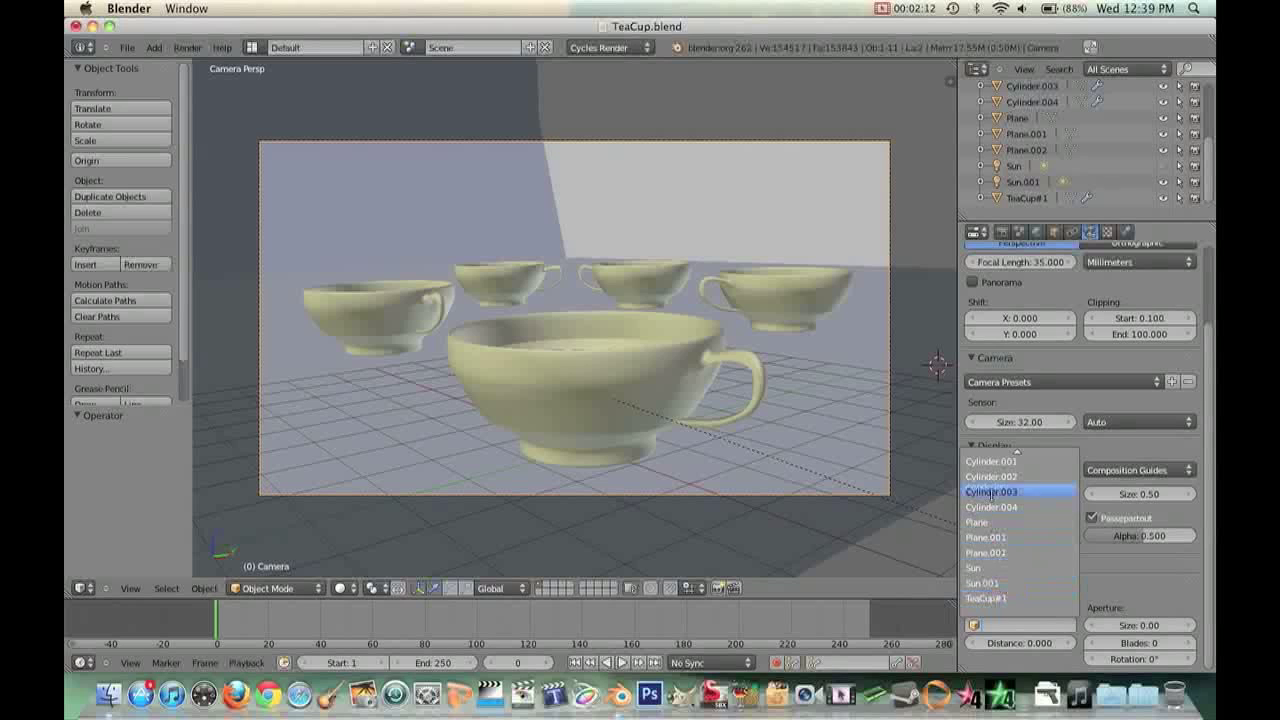
{"action": "scroll", "coordinate": [1009, 604], "scroll_direction": "down", "scroll_amount": 9}
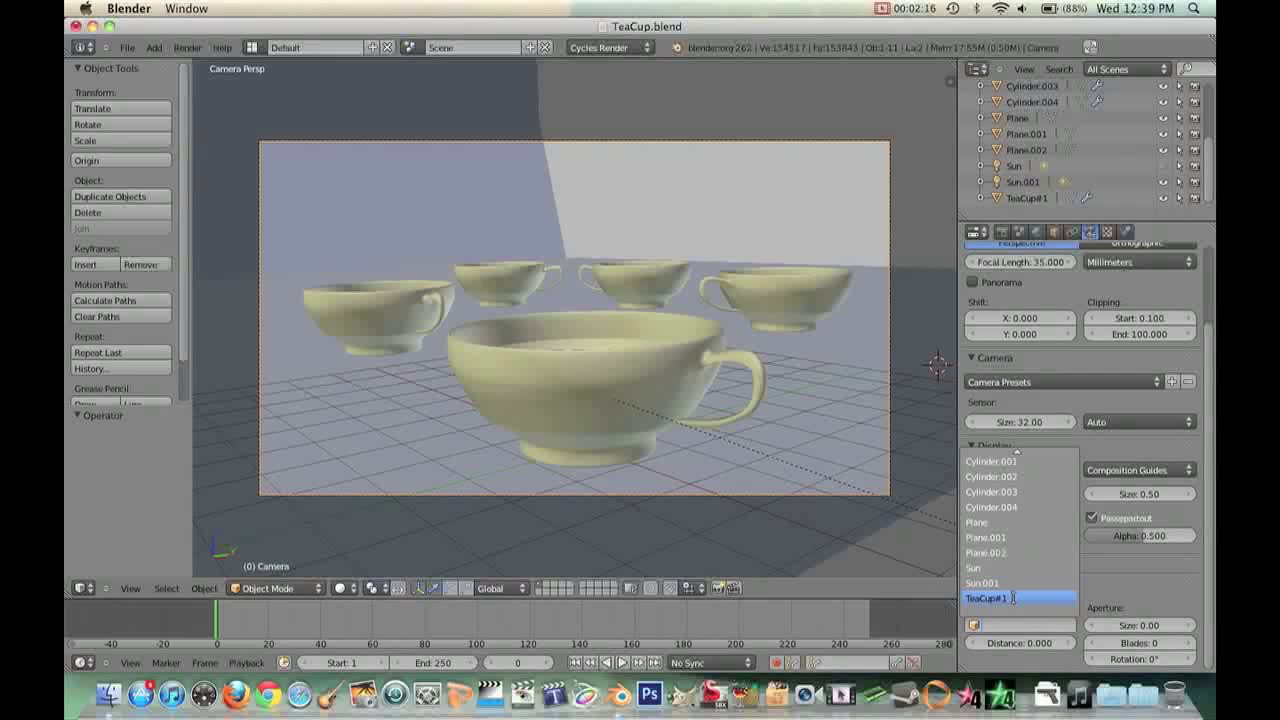
{"action": "left_click", "coordinate": [1012, 597]}
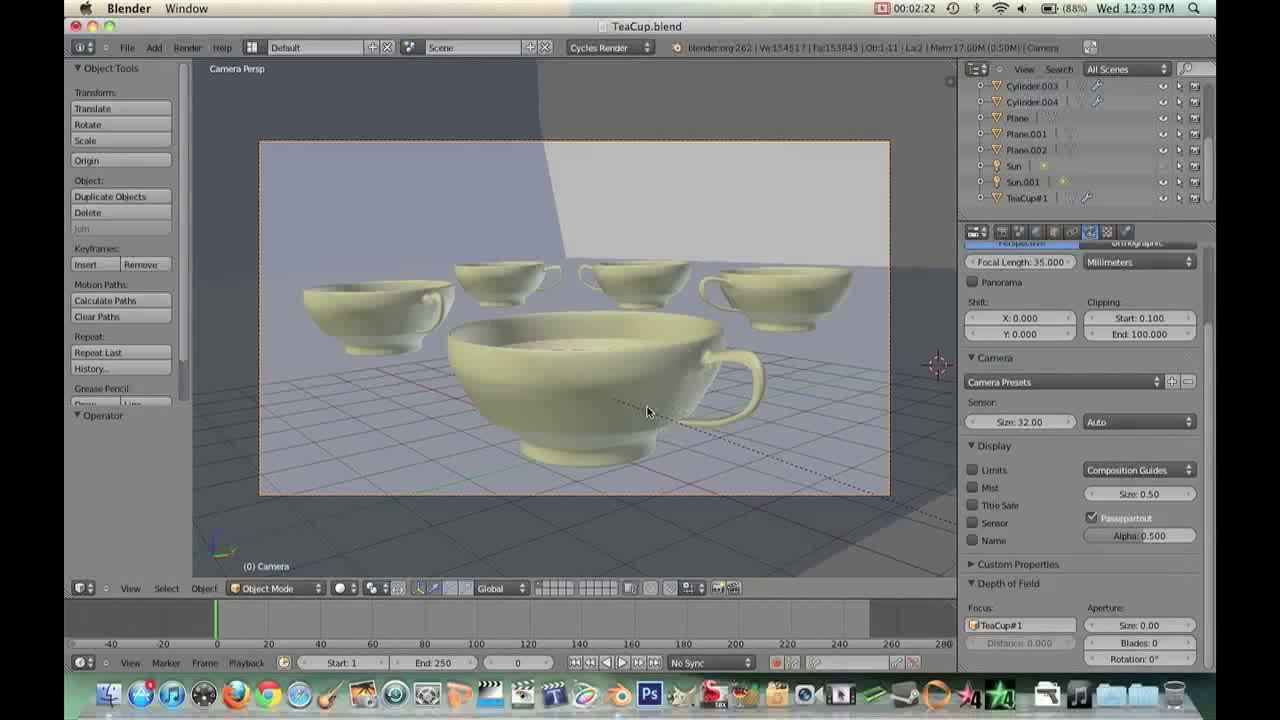
Step: Set the camera's aperture size to 5.00 and preview the effect with Rendered viewport shading
{"action": "left_click", "coordinate": [1143, 628]}
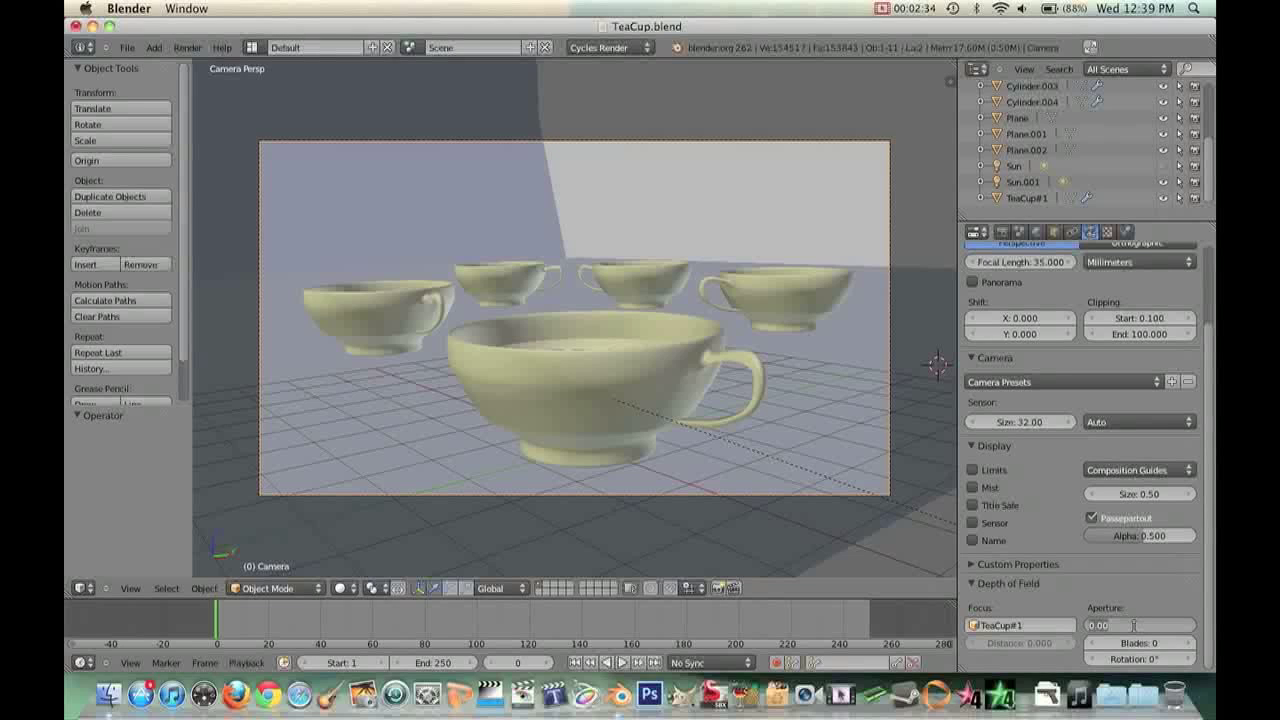
{"action": "key", "text": "BackSpace"}
{"action": "type", "text": "5.00"}
{"action": "key", "text": "Return"}
{"action": "left_click", "coordinate": [342, 588]}
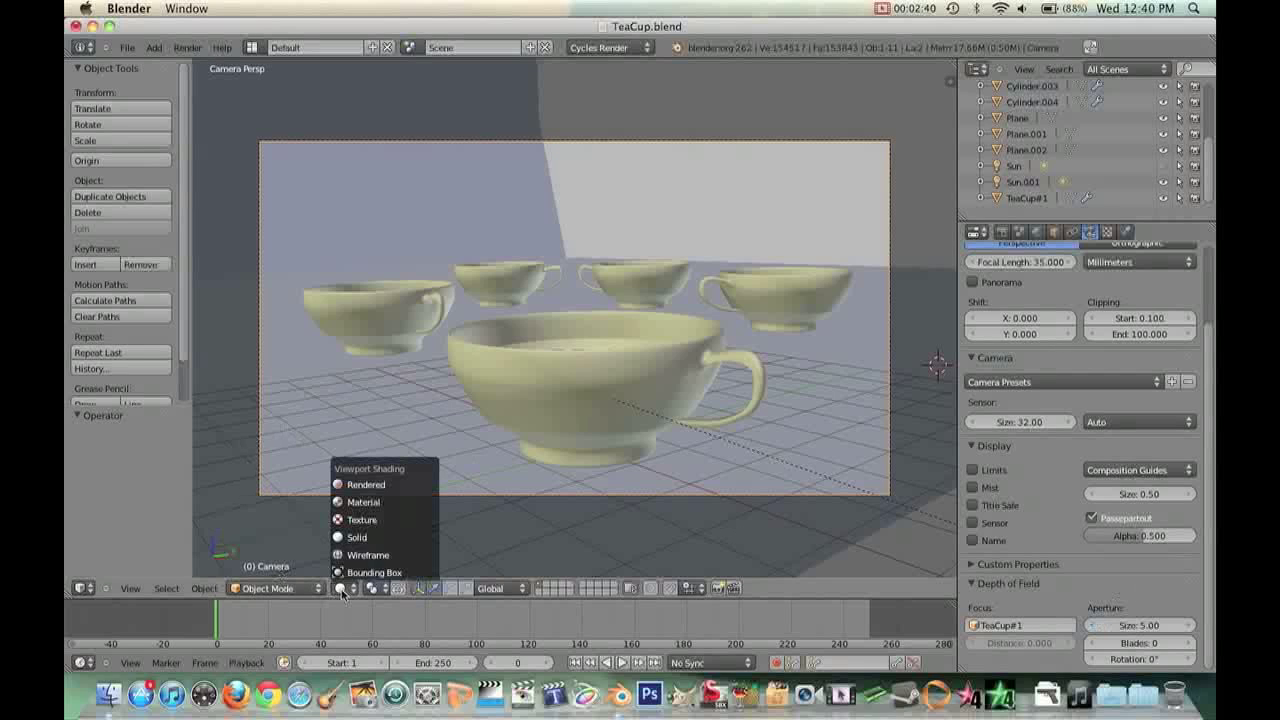
{"action": "left_click", "coordinate": [366, 485]}
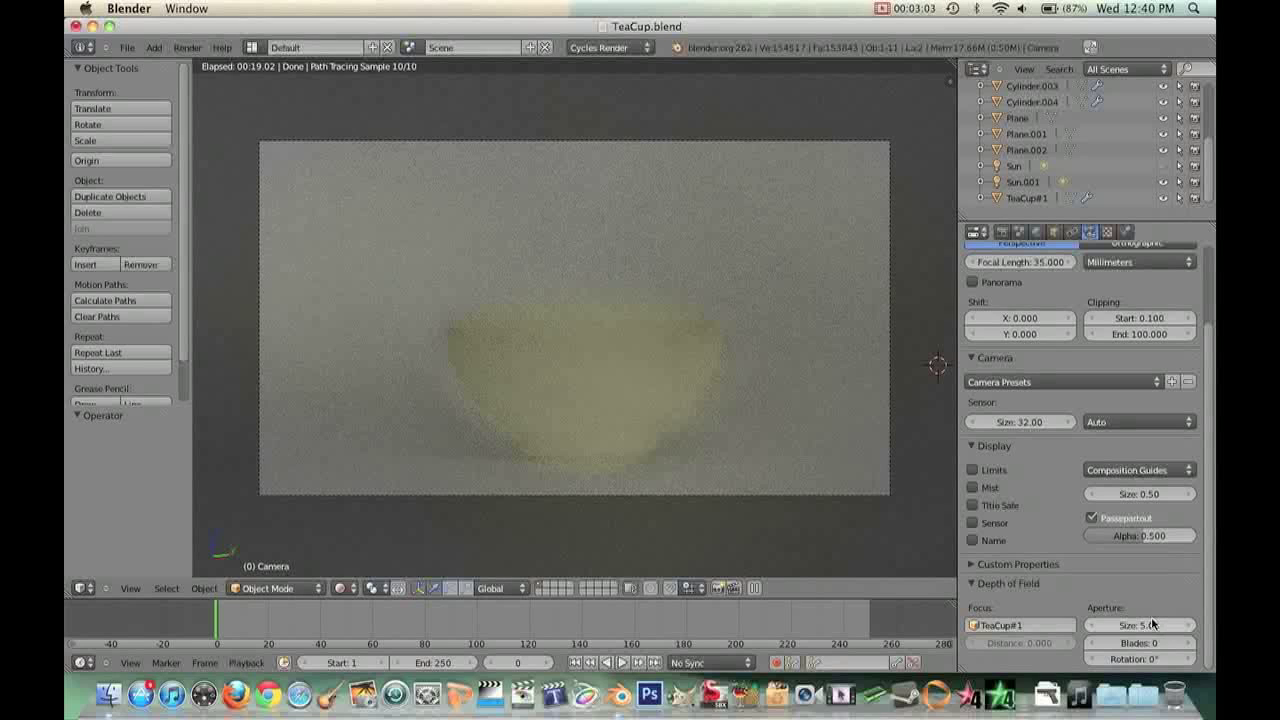
Step: Set the camera's depth of field aperture size to 0.10
{"action": "left_click", "coordinate": [1150, 625]}
{"action": "type", "text": "0.10"}
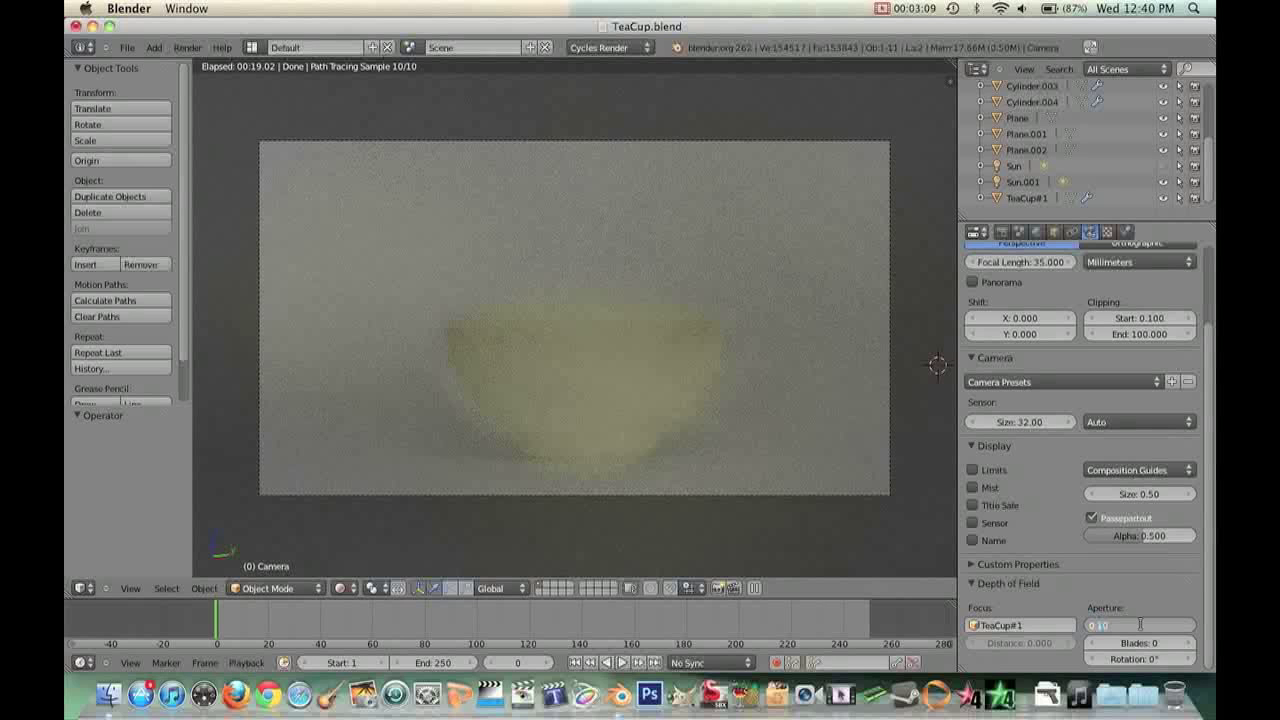
{"action": "key", "text": "Return"}
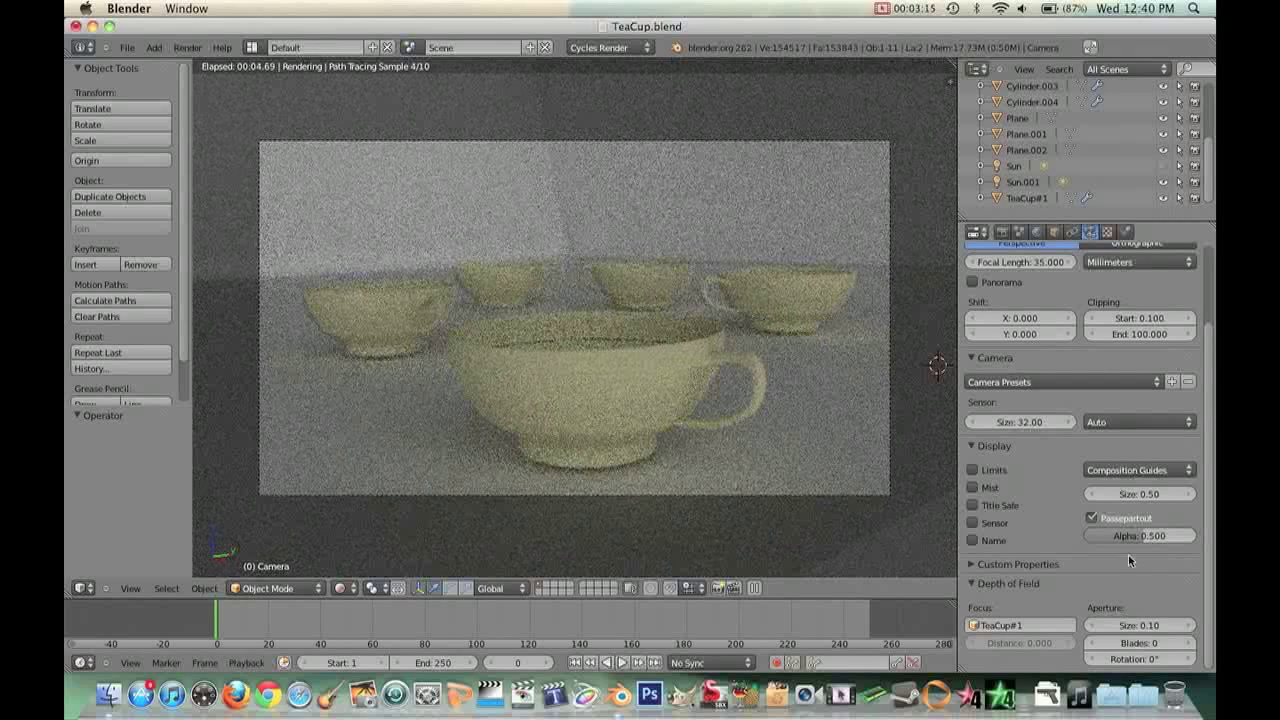
Step: Raise the integrator's preview samples to 21 and return to the camera's depth of field settings
{"action": "left_click", "coordinate": [1003, 232]}
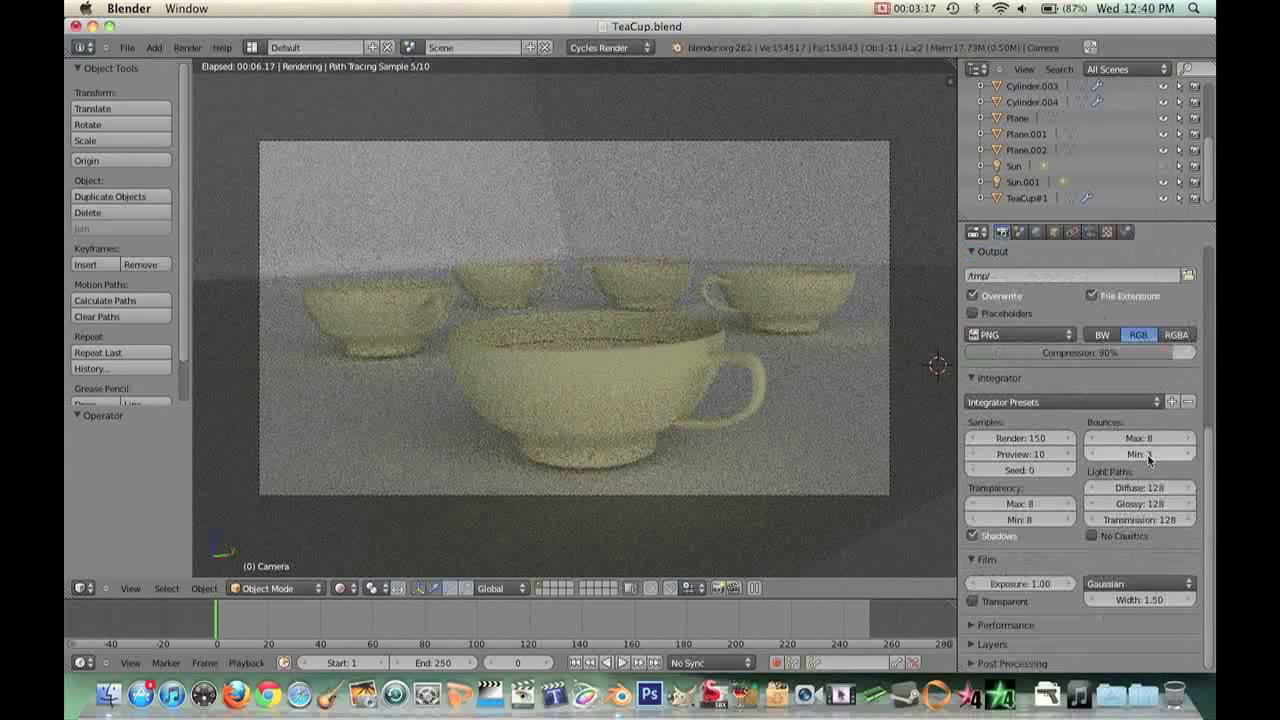
{"action": "left_click", "coordinate": [1068, 453]}
{"action": "left_click", "coordinate": [1068, 453]}
{"action": "left_click", "coordinate": [1068, 453]}
{"action": "left_click", "coordinate": [1068, 453]}
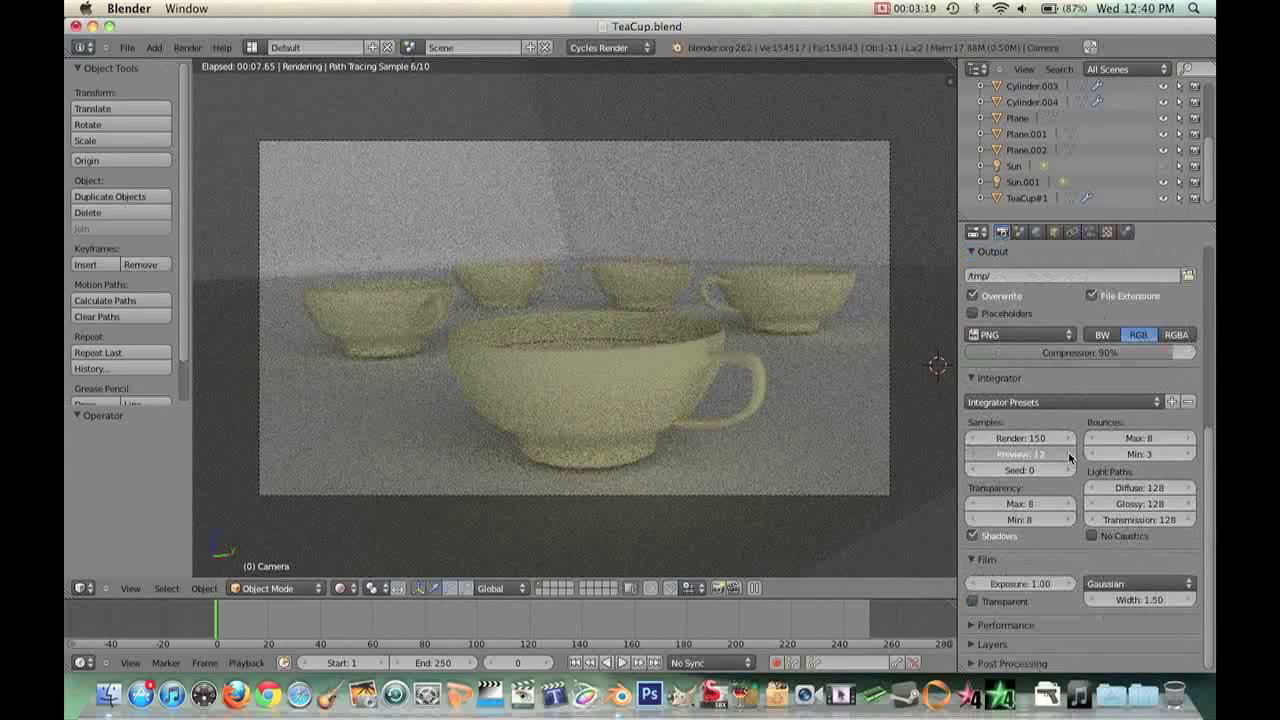
{"action": "left_click", "coordinate": [1068, 453]}
{"action": "left_click", "coordinate": [1068, 453]}
{"action": "left_click", "coordinate": [1068, 453]}
{"action": "left_click_drag", "start_coordinate": [1069, 457], "coordinate": [1071, 451]}
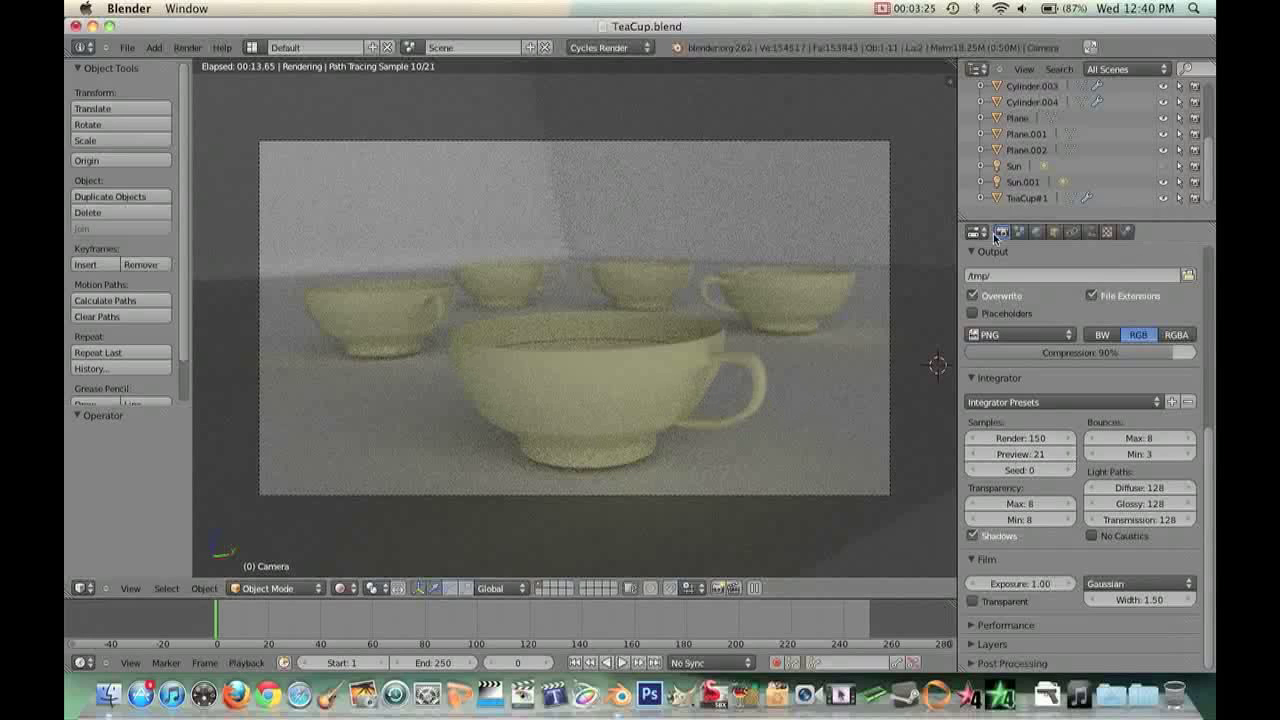
{"action": "left_click", "coordinate": [1089, 232]}
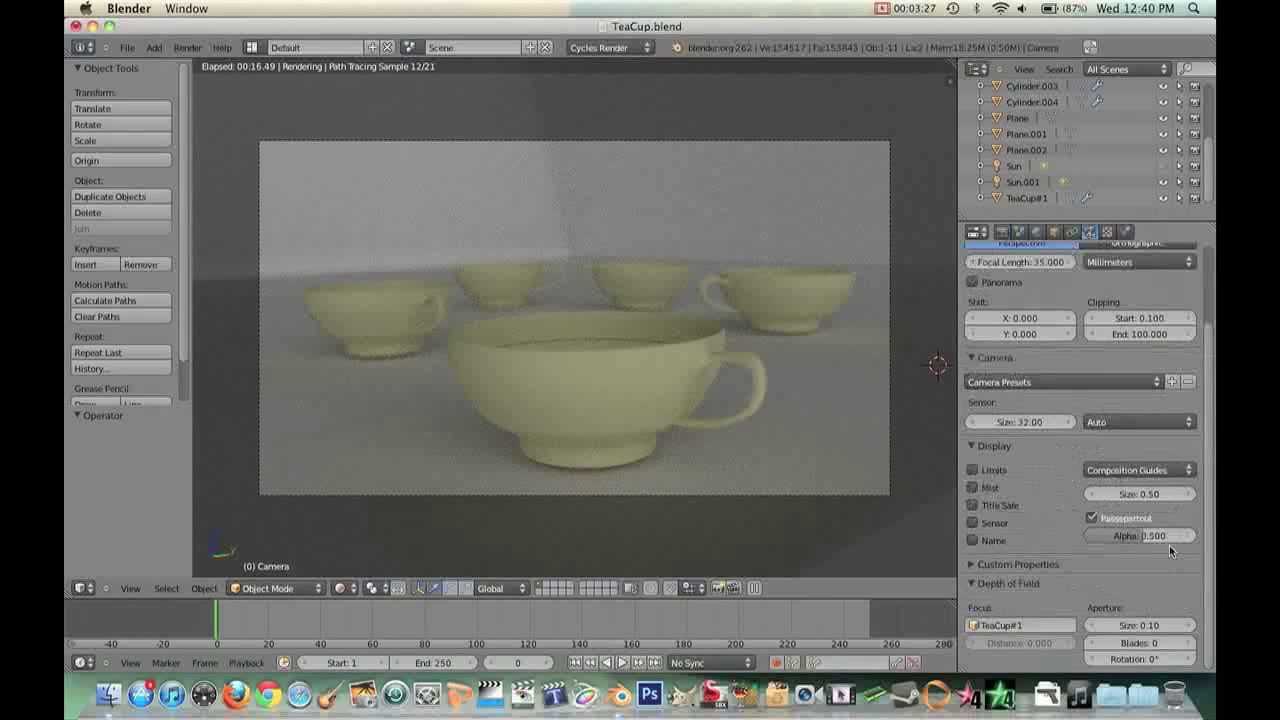